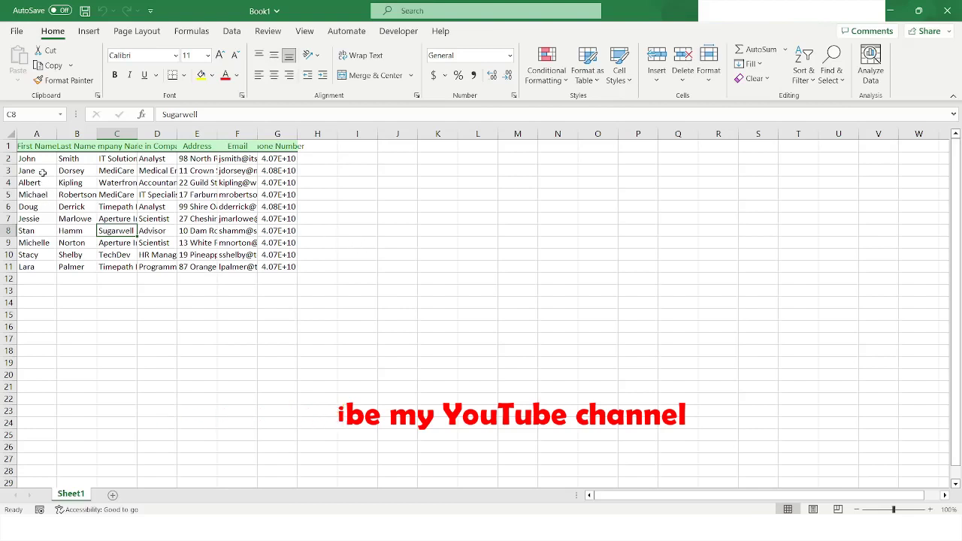
Inspect the truncated Last Name, Company Name and Role in Company headers and cut-off cells
{"action": "left_click", "coordinate": [324, 291]}
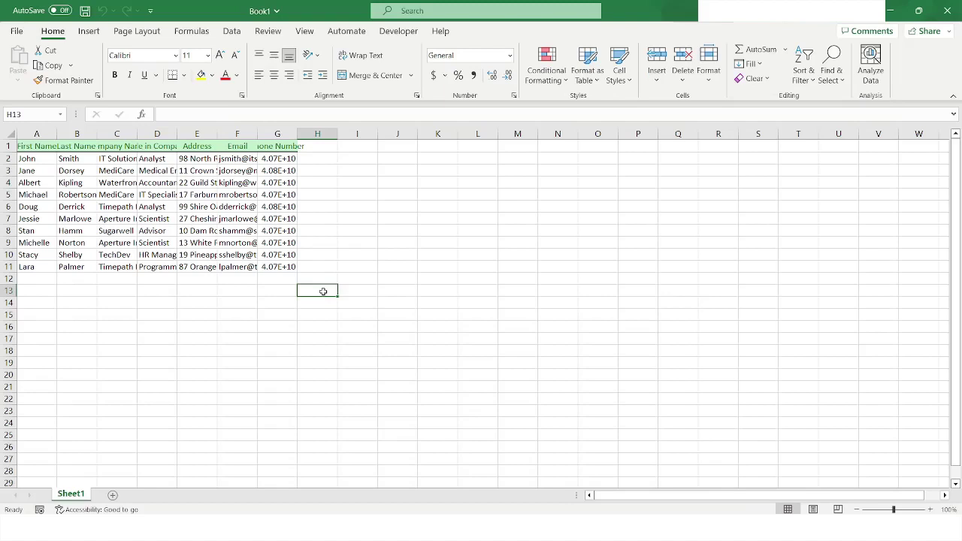
{"action": "left_click", "coordinate": [115, 147]}
{"action": "left_click", "coordinate": [82, 145]}
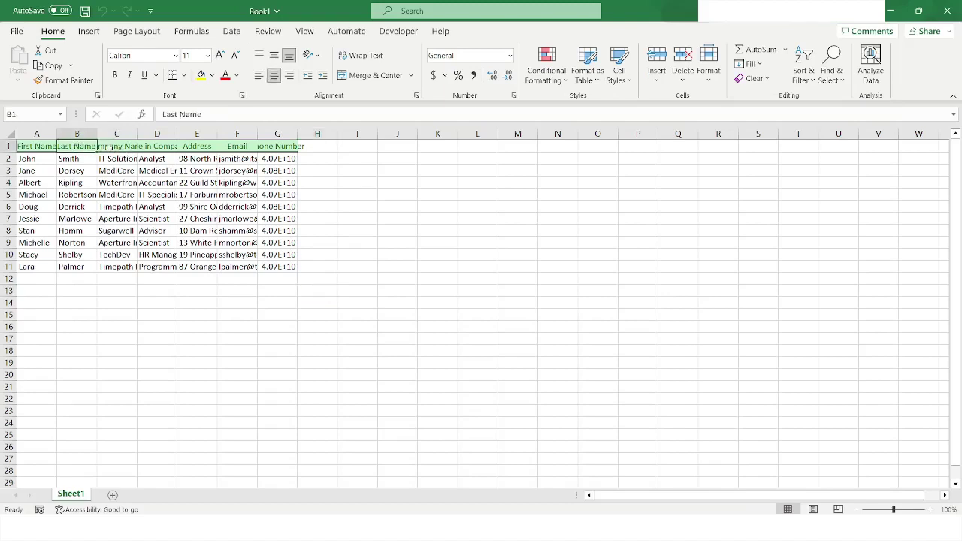
{"action": "left_click", "coordinate": [112, 147]}
{"action": "left_click", "coordinate": [146, 148]}
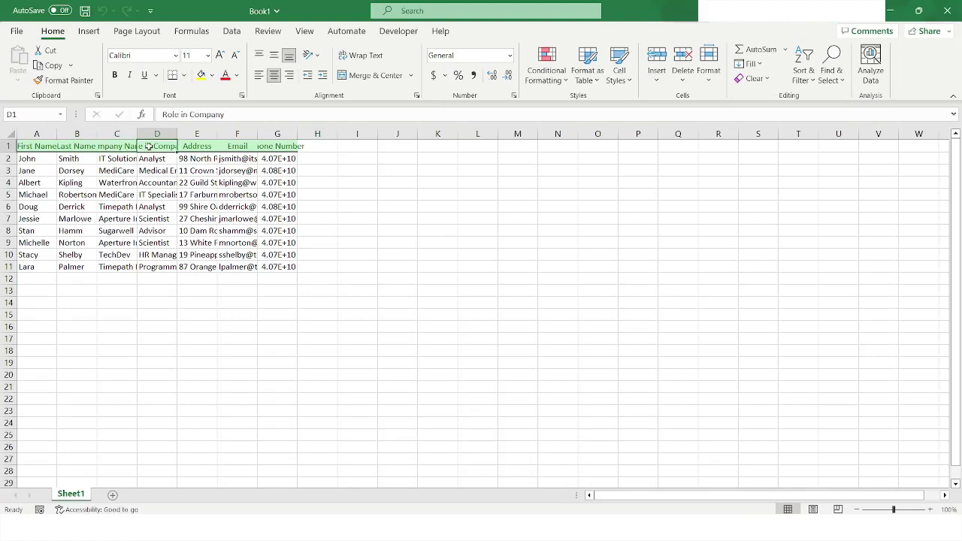
{"action": "left_click", "coordinate": [200, 244]}
{"action": "left_click", "coordinate": [148, 217]}
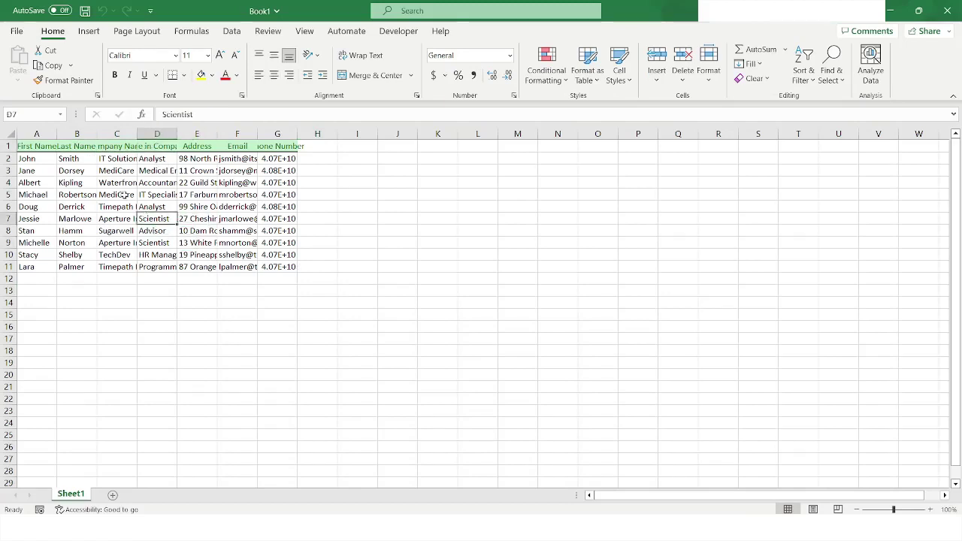
Recheck the headers and the cut-off E11 address, then switch to the Power Automate designer
{"action": "left_click", "coordinate": [29, 145]}
{"action": "left_click", "coordinate": [74, 147]}
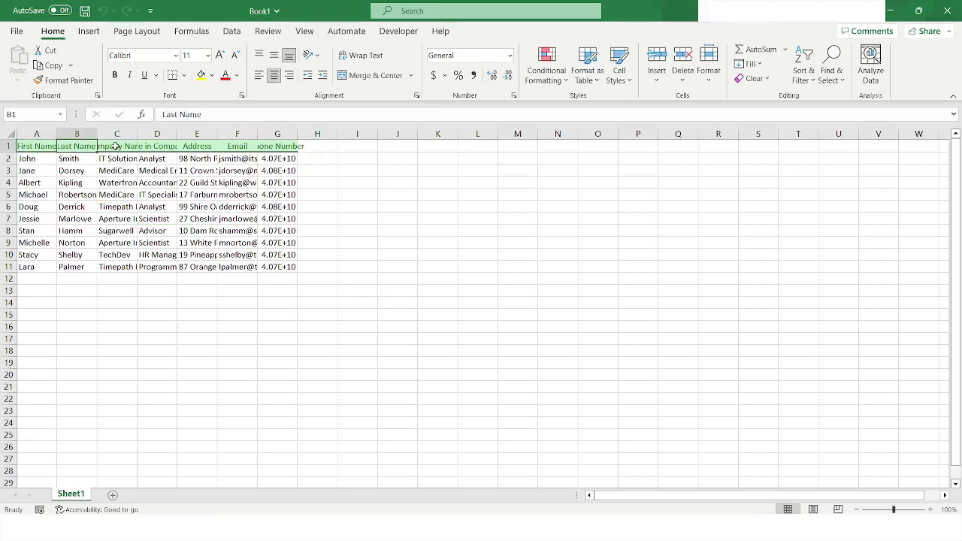
{"action": "left_click", "coordinate": [115, 148]}
{"action": "left_click", "coordinate": [149, 148]}
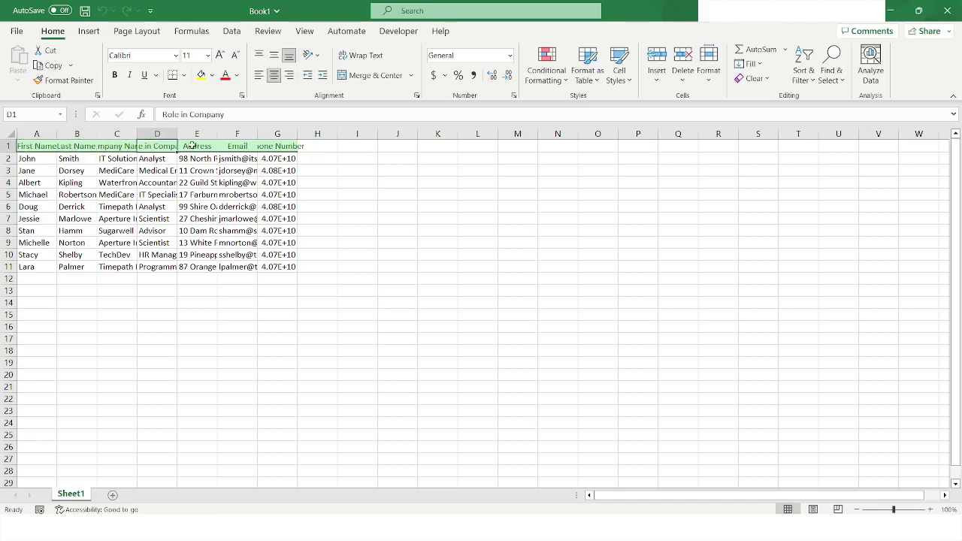
{"action": "left_click", "coordinate": [211, 266]}
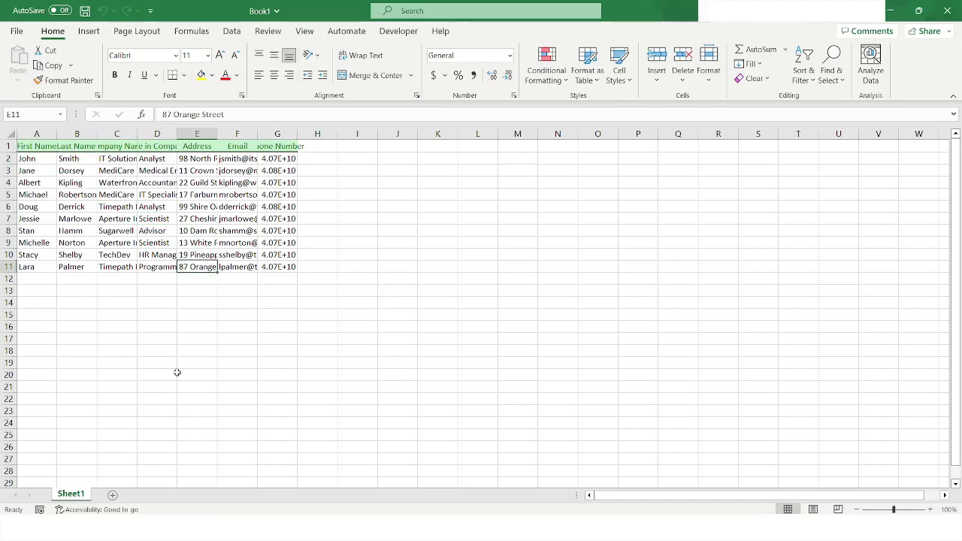
{"action": "left_click", "coordinate": [141, 528]}
{"action": "left_click", "coordinate": [180, 482]}
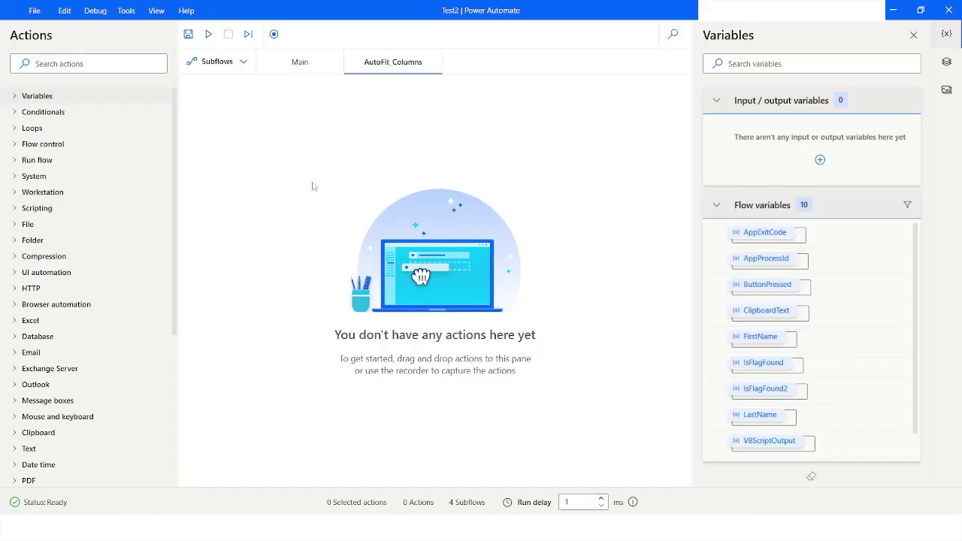
Drag Run VBScript from Scripting into the AutoFit_Columns subflow and enter its empty script box
{"action": "left_click", "coordinate": [31, 209]}
{"action": "left_click_drag", "start_coordinate": [68, 238], "coordinate": [495, 265]}
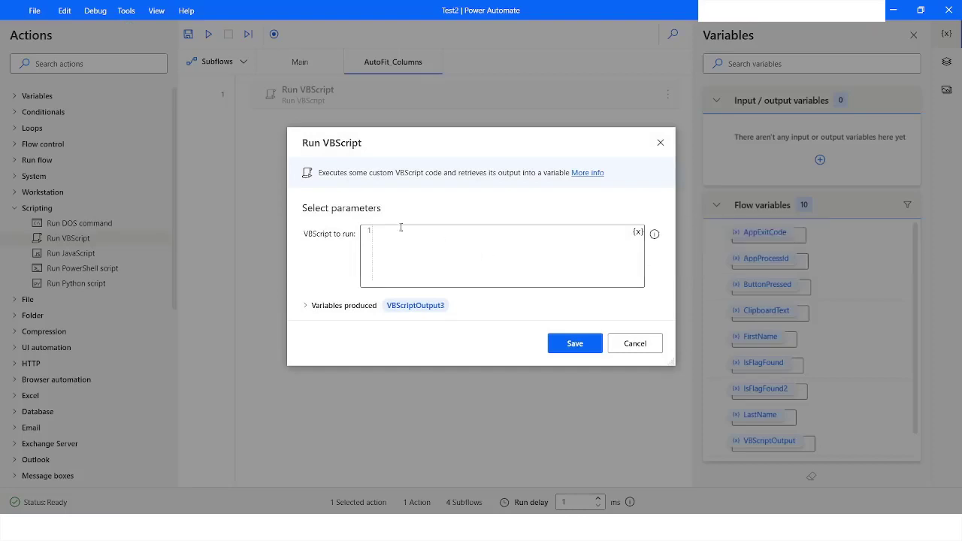
{"action": "left_click", "coordinate": [398, 231]}
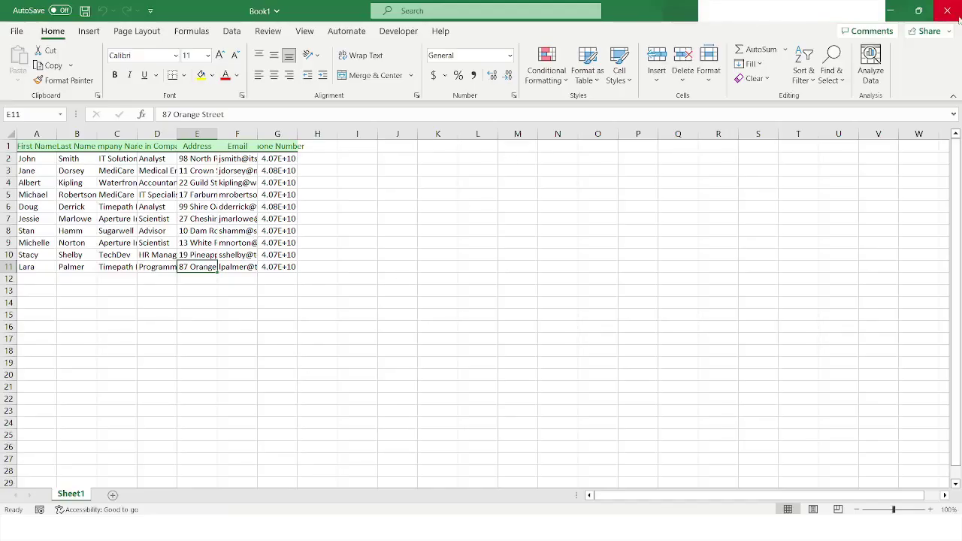
Write lines creating Excel.Application and opening the pasted Book1.xlsx path as objWbk
{"action": "key", "text": "alt+Tab"}
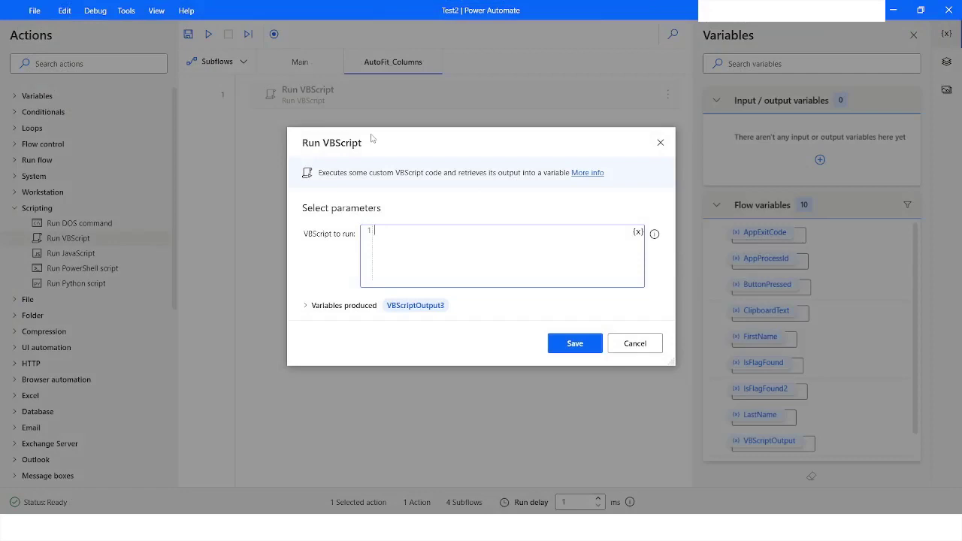
{"action": "type", "text": "Set"}
{"action": "type", "text": " objE"}
{"action": "type", "text": "xcel="}
{"action": "type", "text": "Cr"}
{"action": "type", "text": "eateObject"}
{"action": "type", "text": "("}
{"action": "type", "text": "\"Excel"}
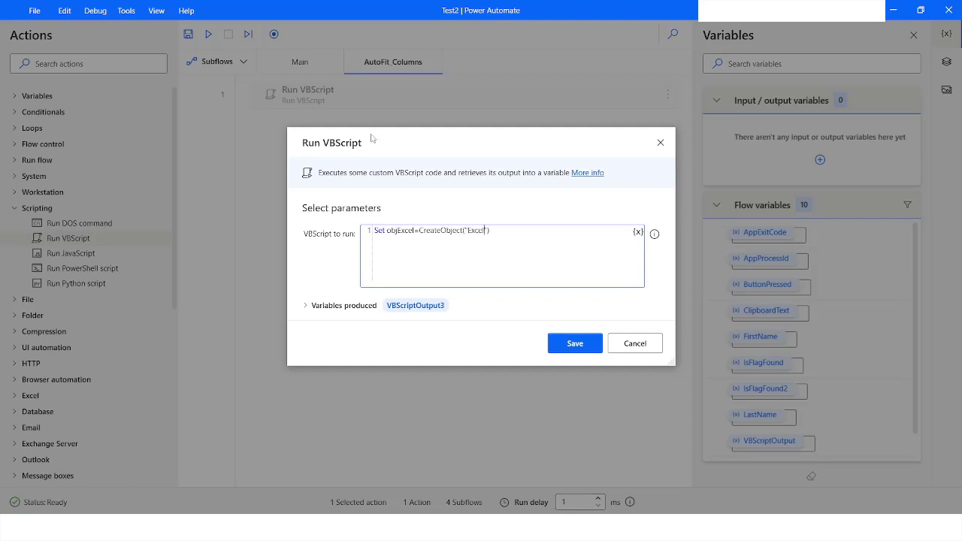
{"action": "type", "text": ".Applicat"}
{"action": "type", "text": "ion"}
{"action": "type", "text": "Set"}
{"action": "type", "text": " obj"}
{"action": "type", "text": "Wbk="}
{"action": "type", "text": "obj"}
{"action": "type", "text": "Excel.Wo"}
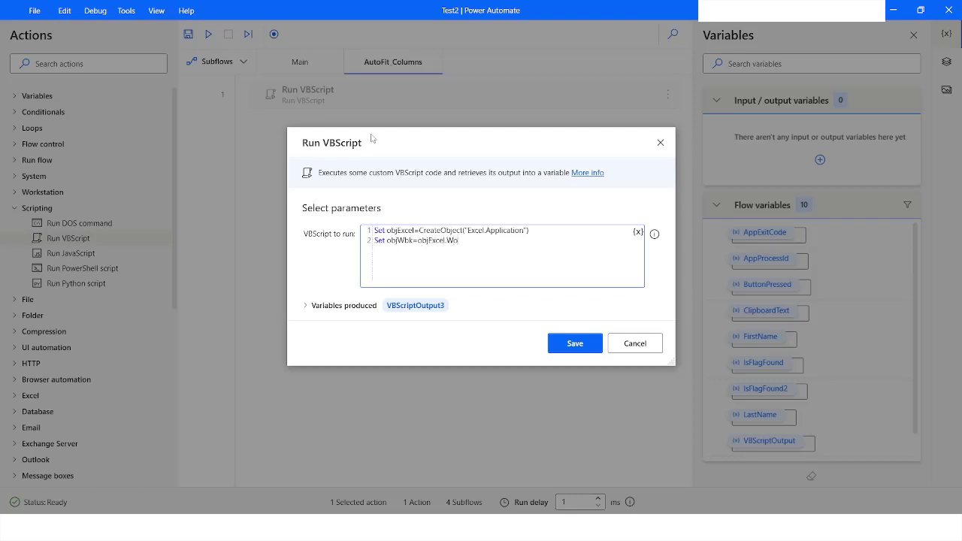
{"action": "type", "text": "rkbooks."}
{"action": "type", "text": "Open()"}
{"action": "type", "text": "\"\""}
{"action": "type", "text": "D:\\Sample Files\\Book1.xlsx"}
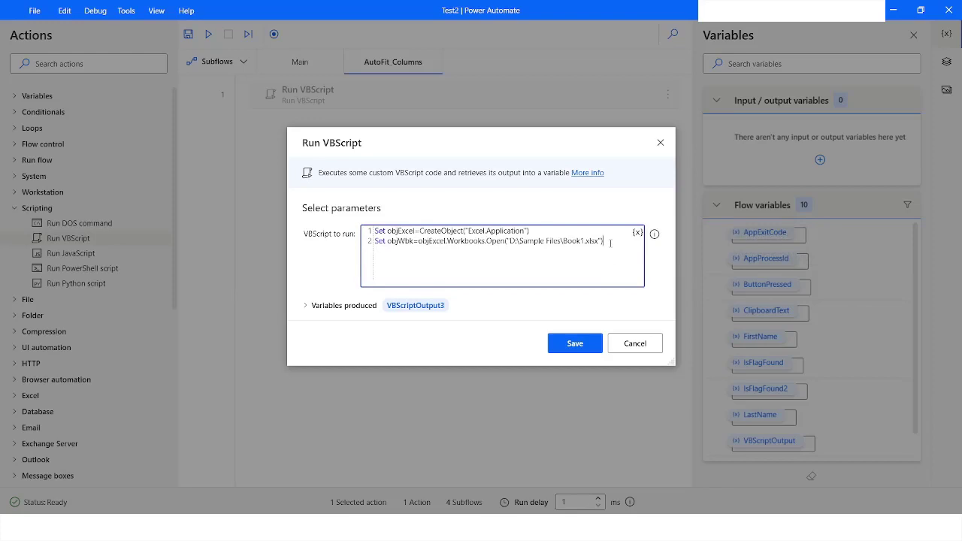
{"action": "type", "text": "Set"}
{"action": "type", "text": " objWksht"}
{"action": "type", "text": "="}
Set objWksht to objExcel's first worksheet on line 3
{"action": "double_click", "coordinate": [432, 241]}
{"action": "key", "text": "ctrl+c"}
{"action": "left_click", "coordinate": [429, 258]}
{"action": "key", "text": "ctrl+v"}
{"action": "type", "text": ".Workshe"}
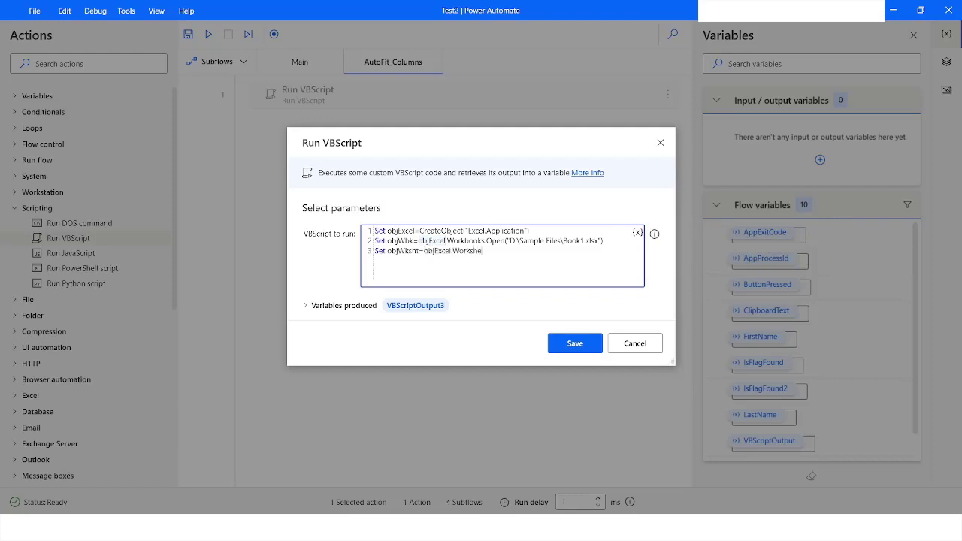
{"action": "type", "text": "ets."}
{"action": "type", "text": "()"}
Add objExcel.Visible=True on line 4 and start a new line
{"action": "double_click", "coordinate": [398, 231]}
{"action": "key", "text": "ctrl+c"}
{"action": "left_click", "coordinate": [406, 261]}
{"action": "key", "text": "ctrl+v"}
{"action": "type", "text": ".Visible"}
{"action": "type", "text": "=True"}
{"action": "key", "text": "Return"}
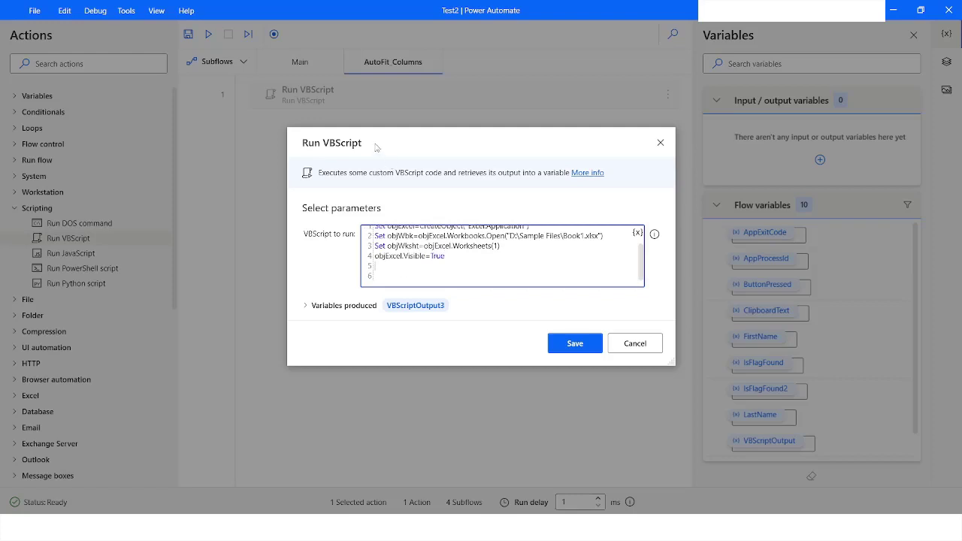
Add a 'for col=1 to 3' loop with its closing Next
{"action": "left_click_drag", "start_coordinate": [378, 148], "coordinate": [323, 109]}
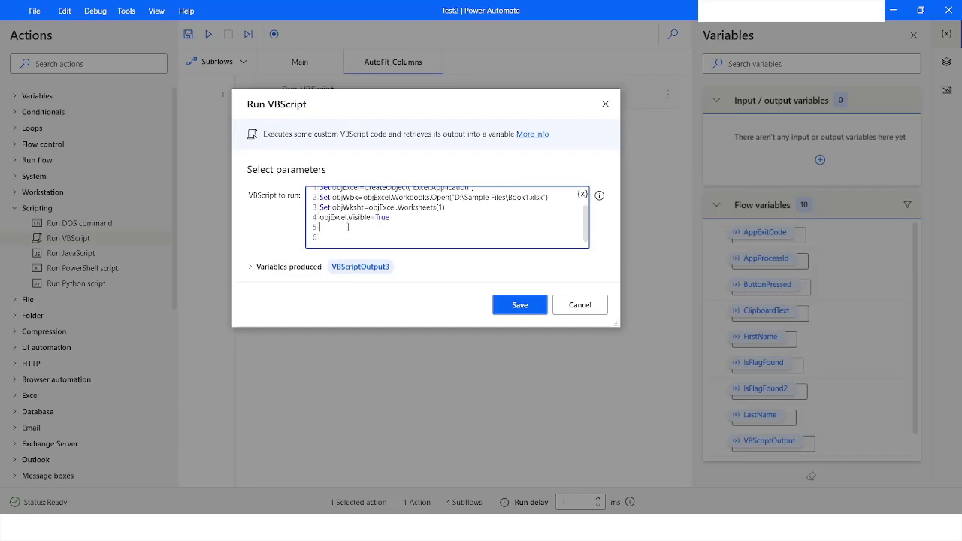
{"action": "type", "text": "for"}
{"action": "type", "text": " col"}
{"action": "type", "text": "=1"}
{"action": "type", "text": " to "}
{"action": "type", "text": "3"}
{"action": "key", "text": "Return"}
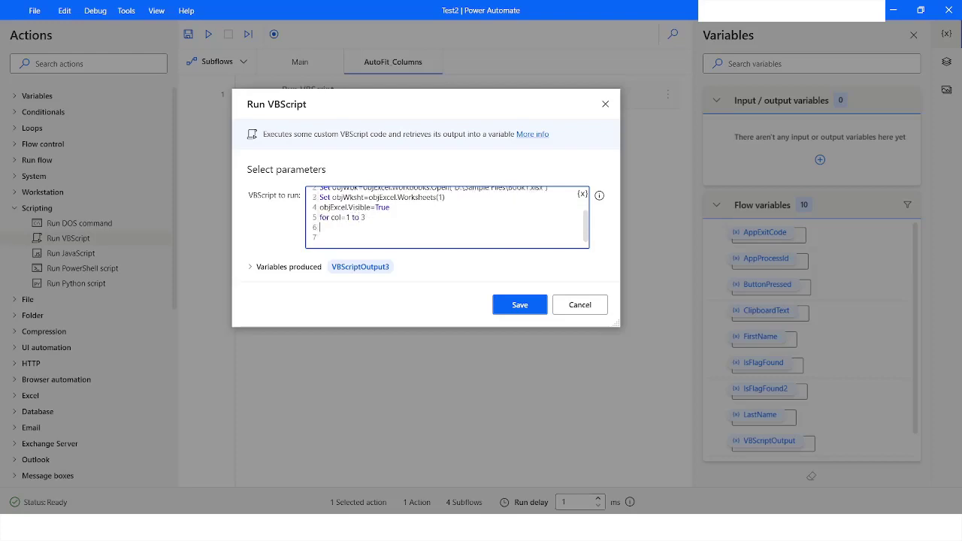
{"action": "key", "text": "Return"}
{"action": "key", "text": "Up"}
{"action": "type", "text": "Next"}
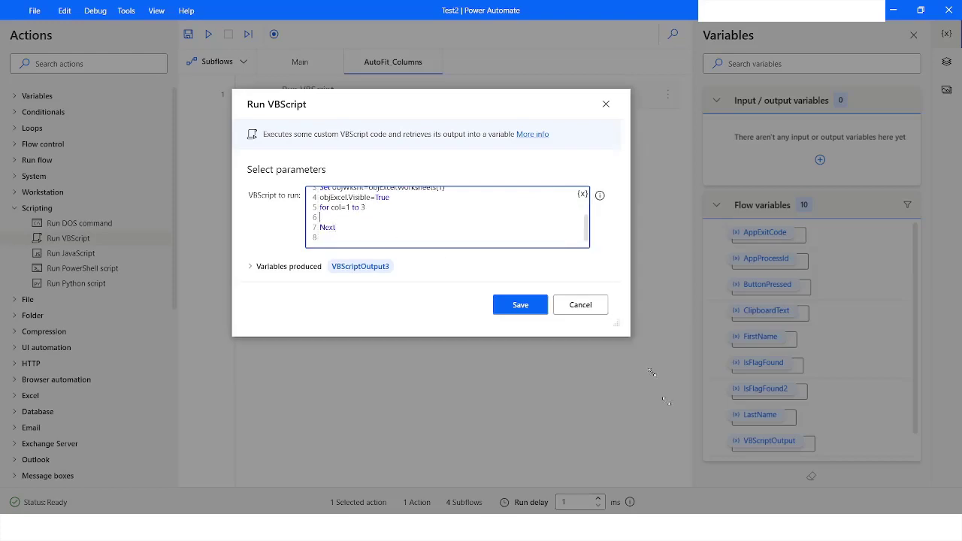
Fill the loop body with objWksht.Columns(col).AutoFit()
{"action": "left_click_drag", "start_coordinate": [615, 324], "coordinate": [703, 492]}
{"action": "double_click", "coordinate": [348, 212]}
{"action": "key", "text": "ctrl+c"}
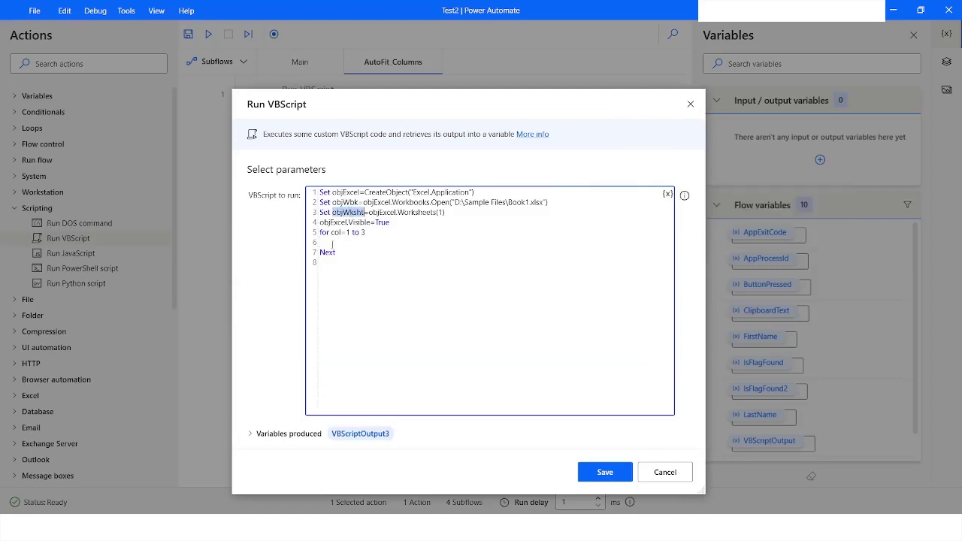
{"action": "left_click", "coordinate": [367, 244]}
{"action": "key", "text": "ctrl+v"}
{"action": "type", "text": ".Col"}
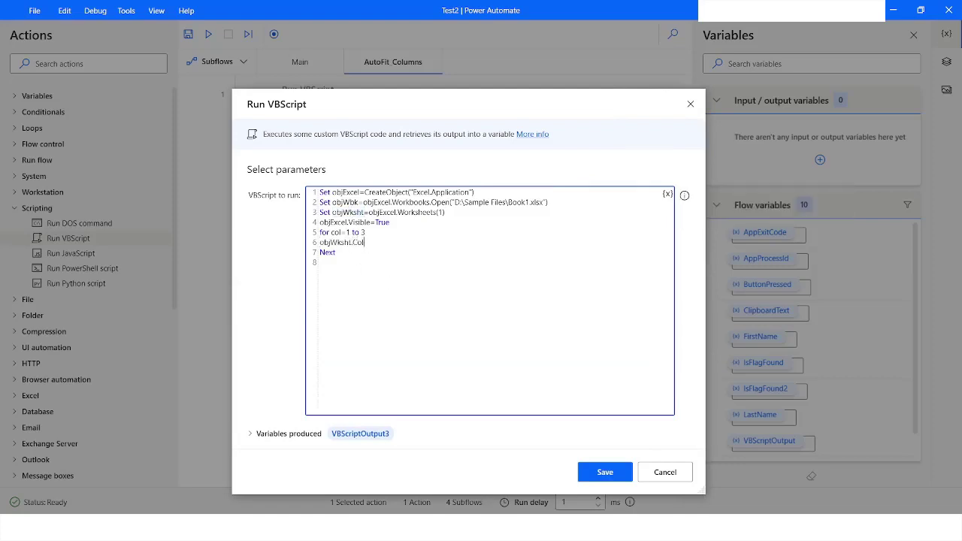
{"action": "type", "text": "umns"}
{"action": "type", "text": "()"}
{"action": "type", "text": "col"}
{"action": "type", "text": ".Auto"}
{"action": "type", "text": "Fit"}
{"action": "type", "text": "("}
{"action": "key", "text": "Return"}
Add objWbk.Save, Close and Quit lines and save the Run VBScript action
{"action": "double_click", "coordinate": [344, 203]}
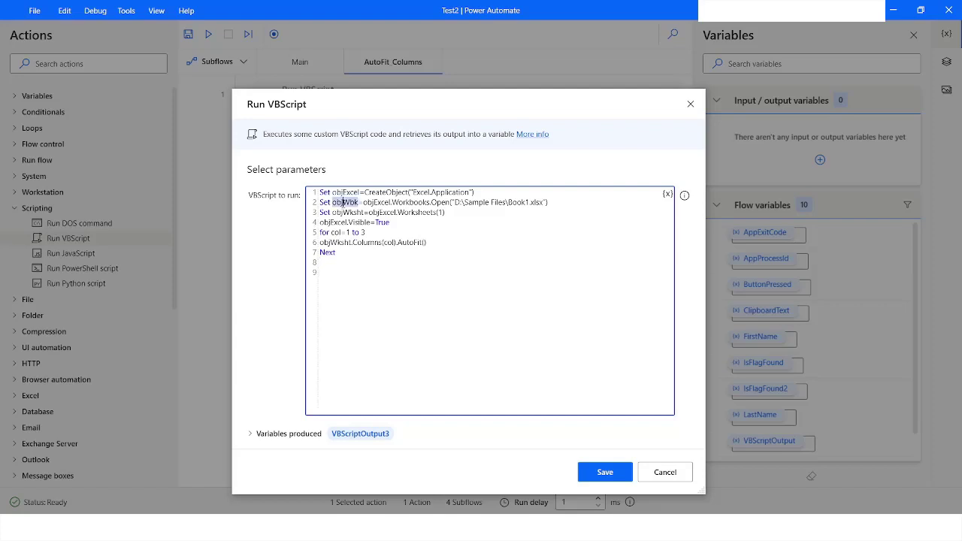
{"action": "left_click", "coordinate": [348, 272]}
{"action": "key", "text": "ctrl+v"}
{"action": "type", "text": ".Save"}
{"action": "key", "text": "Return"}
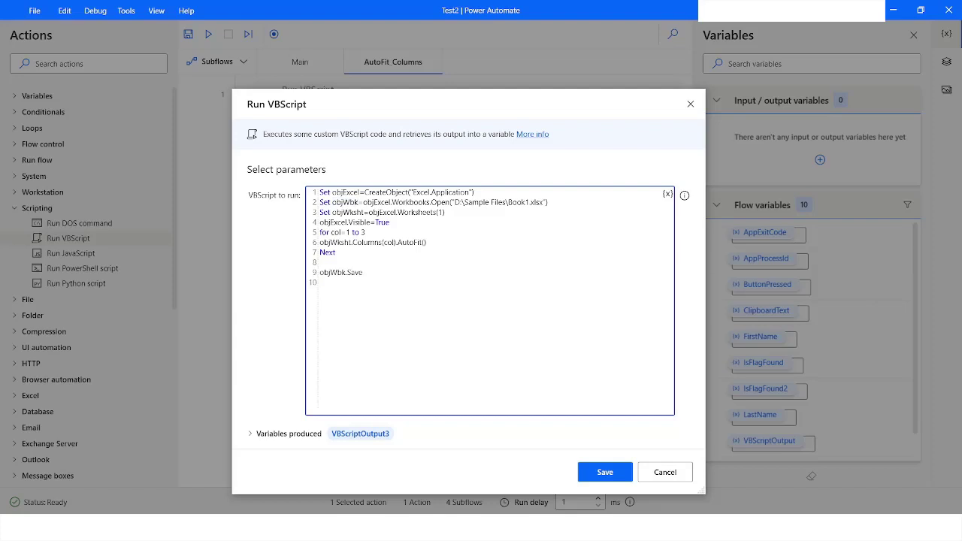
{"action": "type", "text": "objWbk."}
{"action": "type", "text": "Close"}
{"action": "key", "text": "Return"}
{"action": "type", "text": "obj"}
{"action": "type", "text": "Wbk.Q"}
{"action": "type", "text": "uit"}
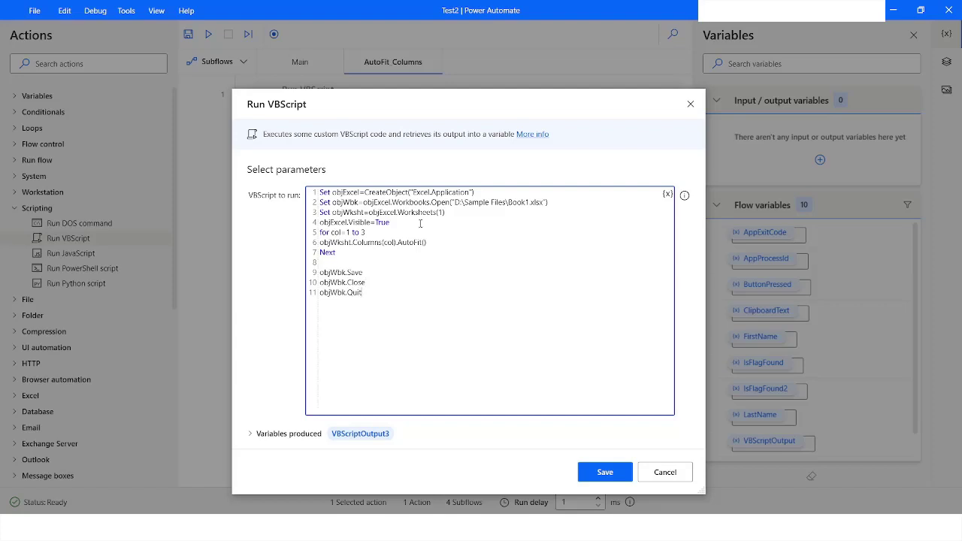
{"action": "left_click", "coordinate": [606, 474]}
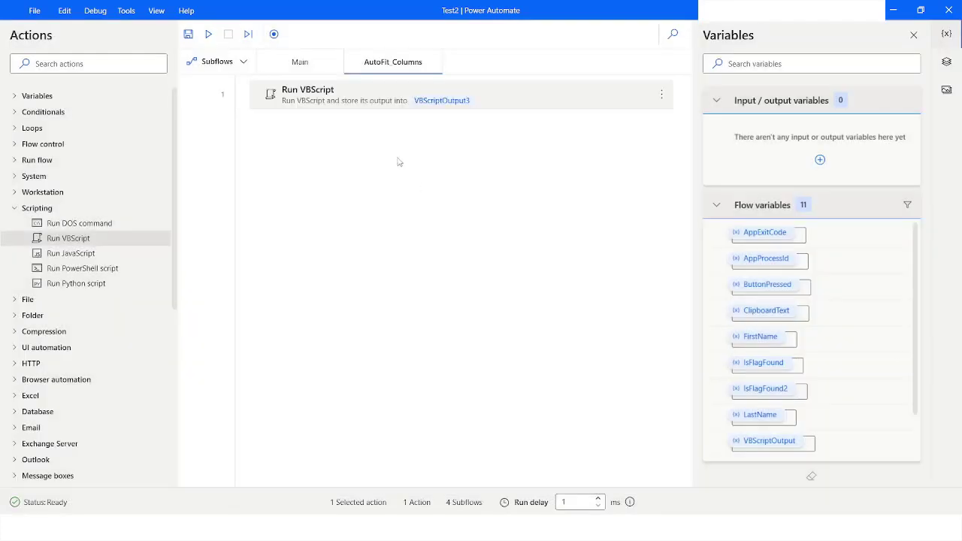
Run the flow from the Run VBScript action, then bring up the Sample Files folder
{"action": "right_click", "coordinate": [316, 93]}
{"action": "left_click", "coordinate": [338, 124]}
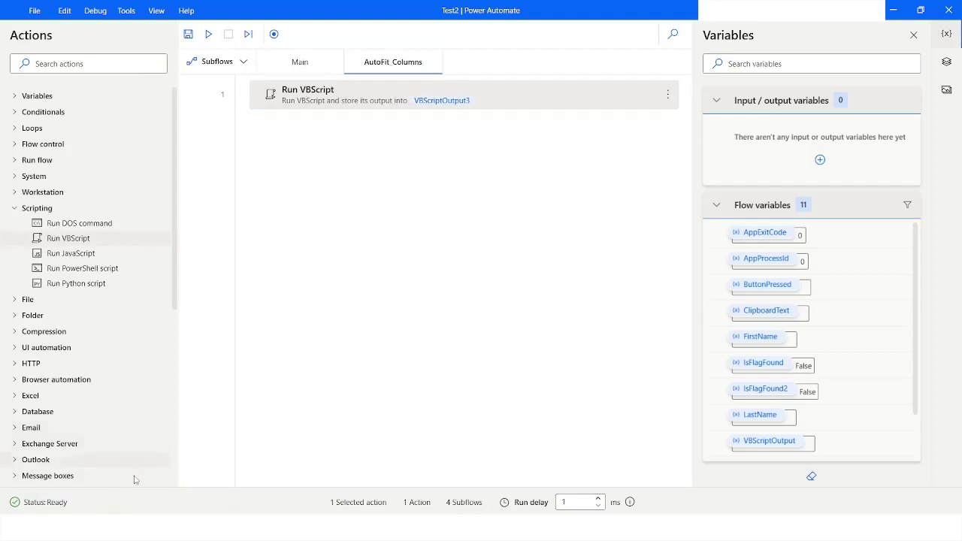
{"action": "left_click", "coordinate": [336, 212]}
Select Book1, cancel the accidental rename, and open it in Excel
{"action": "left_click", "coordinate": [337, 212]}
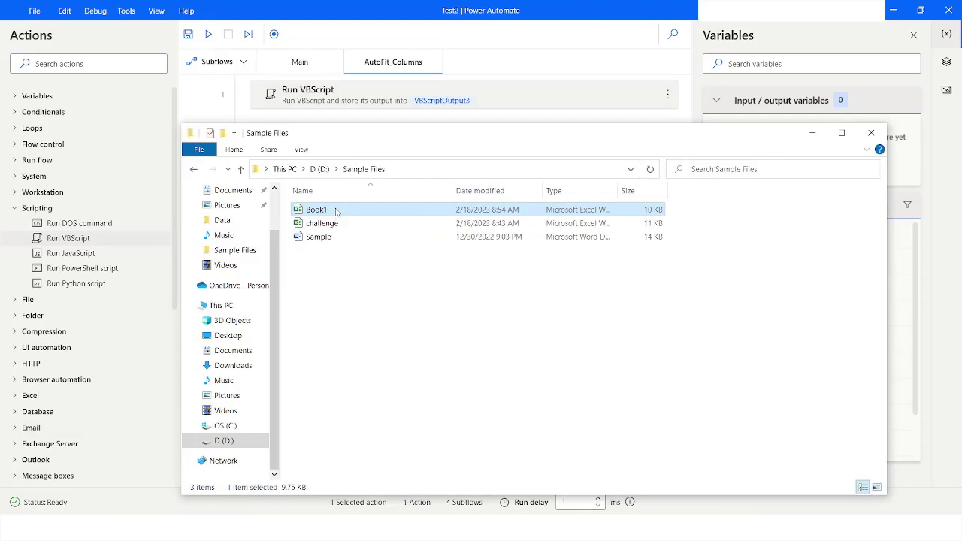
{"action": "key", "text": "Escape"}
{"action": "double_click", "coordinate": [358, 214]}
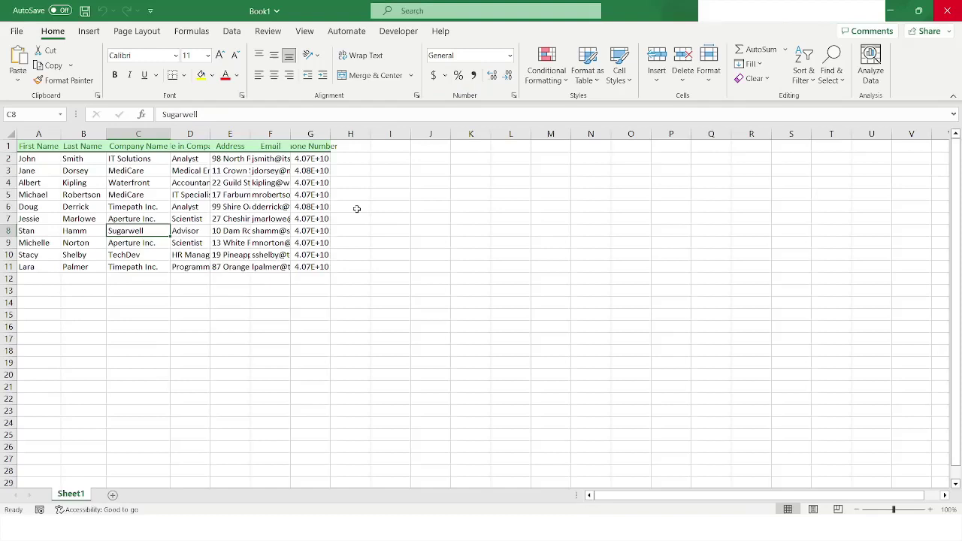
Confirm columns A–C now fit while Role in Company, Address and Email stay cut off
{"action": "left_click", "coordinate": [140, 164]}
{"action": "left_click", "coordinate": [89, 161]}
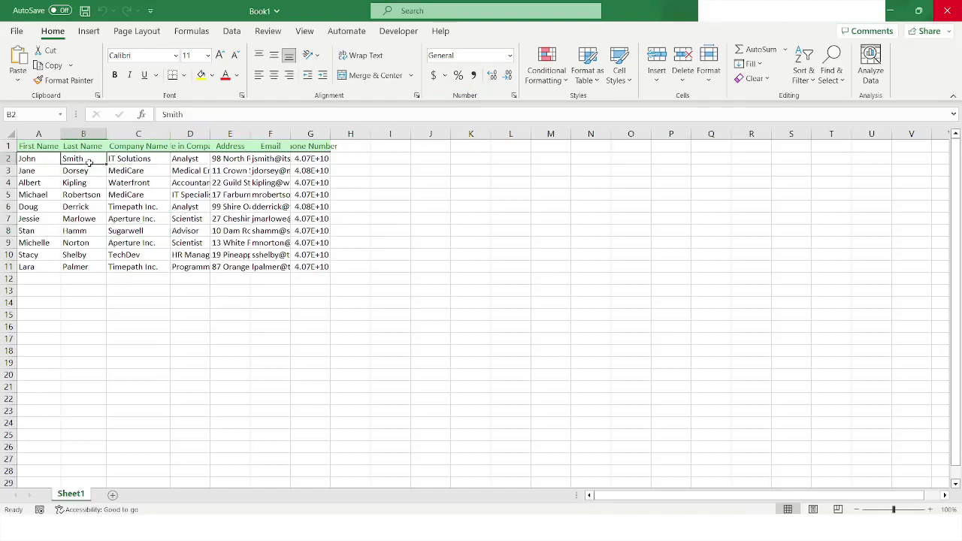
{"action": "left_click", "coordinate": [39, 146]}
{"action": "left_click", "coordinate": [71, 145]}
{"action": "left_click", "coordinate": [124, 159]}
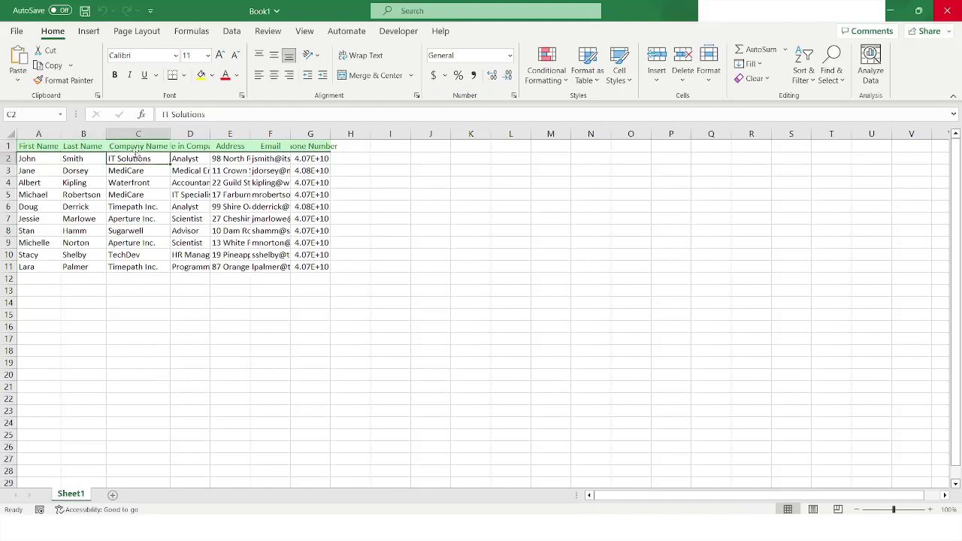
{"action": "left_click", "coordinate": [191, 145]}
{"action": "left_click", "coordinate": [229, 149]}
{"action": "left_click", "coordinate": [263, 148]}
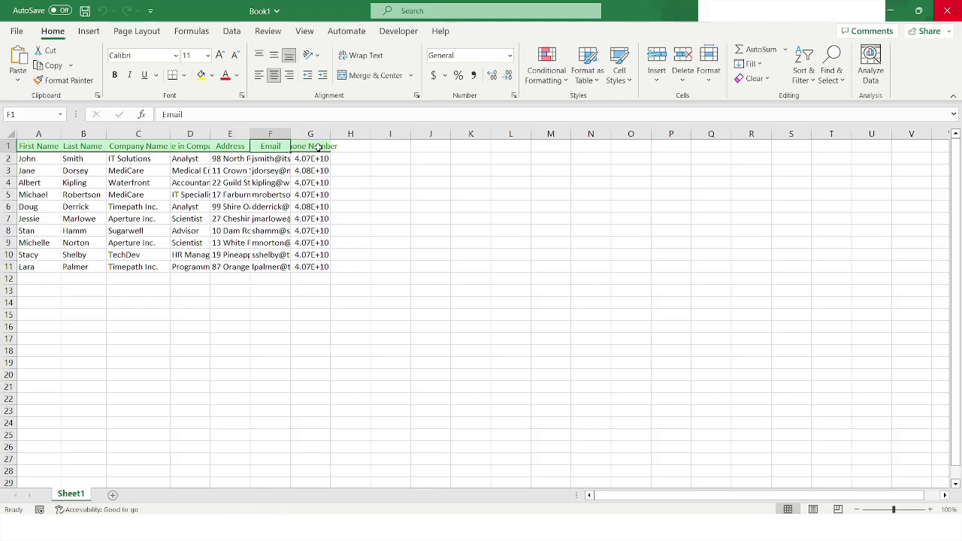
{"action": "left_click", "coordinate": [251, 175]}
{"action": "left_click", "coordinate": [352, 184]}
{"action": "left_click", "coordinate": [389, 181]}
Inspect the Dorsey, IT Solutions, Analyst and 4.08E+10 phone entries, then close Book1
{"action": "left_click", "coordinate": [93, 172]}
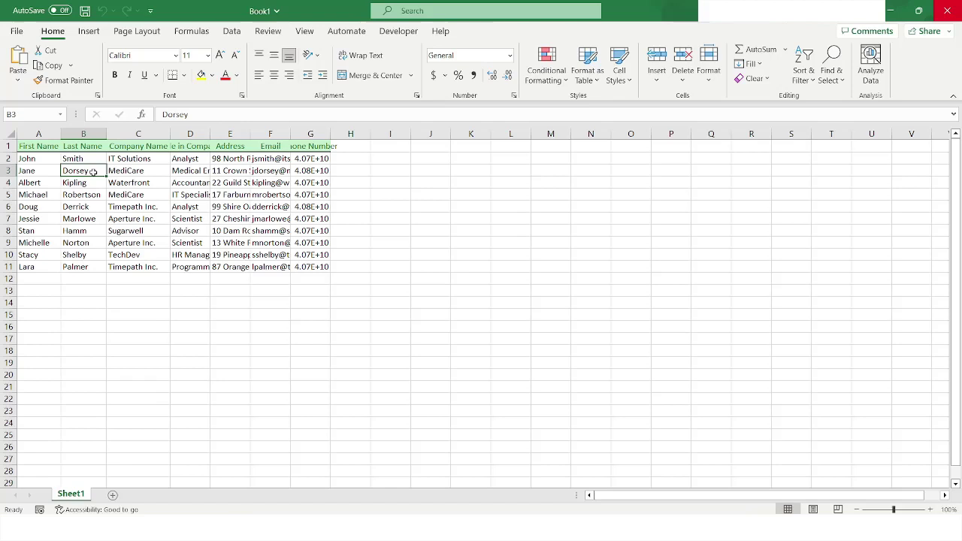
{"action": "left_click", "coordinate": [135, 159]}
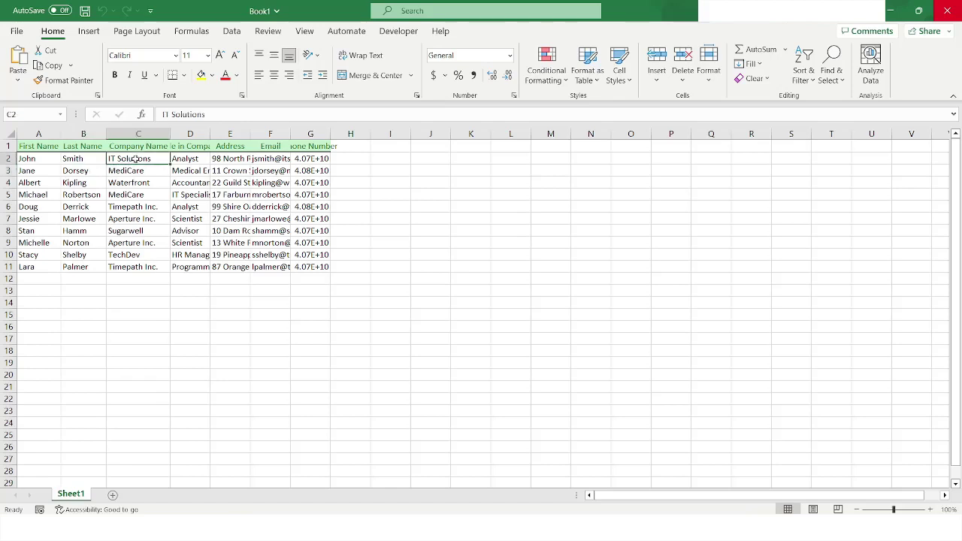
{"action": "left_click", "coordinate": [89, 146]}
{"action": "left_click", "coordinate": [40, 144]}
{"action": "left_click", "coordinate": [200, 161]}
{"action": "left_click", "coordinate": [277, 170]}
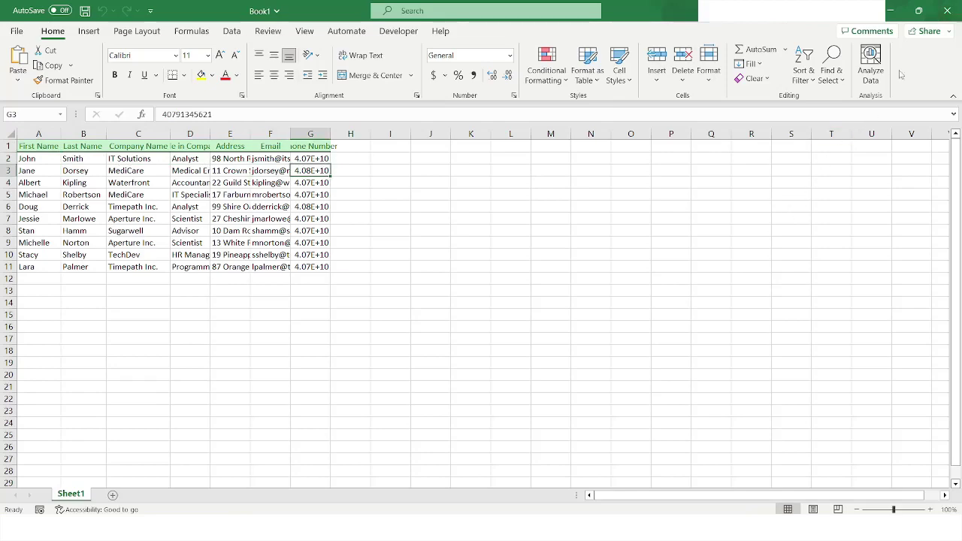
{"action": "left_click", "coordinate": [946, 13]}
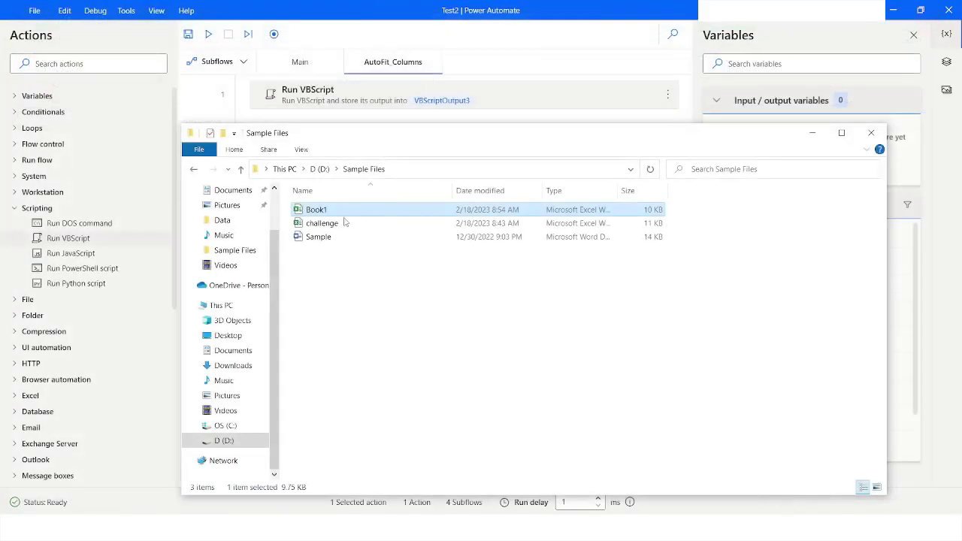
Reopen the Run VBScript action and delete the hard-coded 3 from the loop
{"action": "left_click", "coordinate": [813, 133]}
{"action": "double_click", "coordinate": [345, 111]}
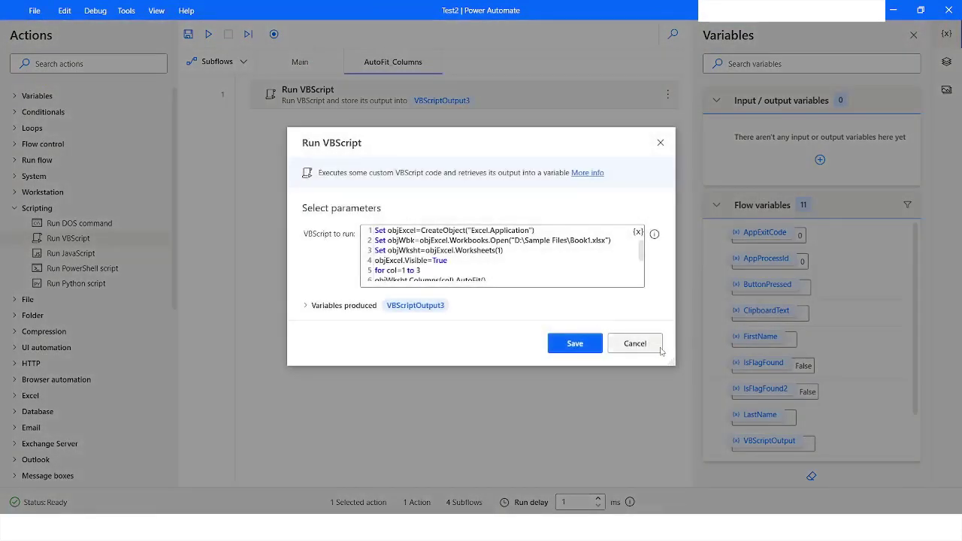
{"action": "left_click_drag", "start_coordinate": [668, 360], "coordinate": [820, 512]}
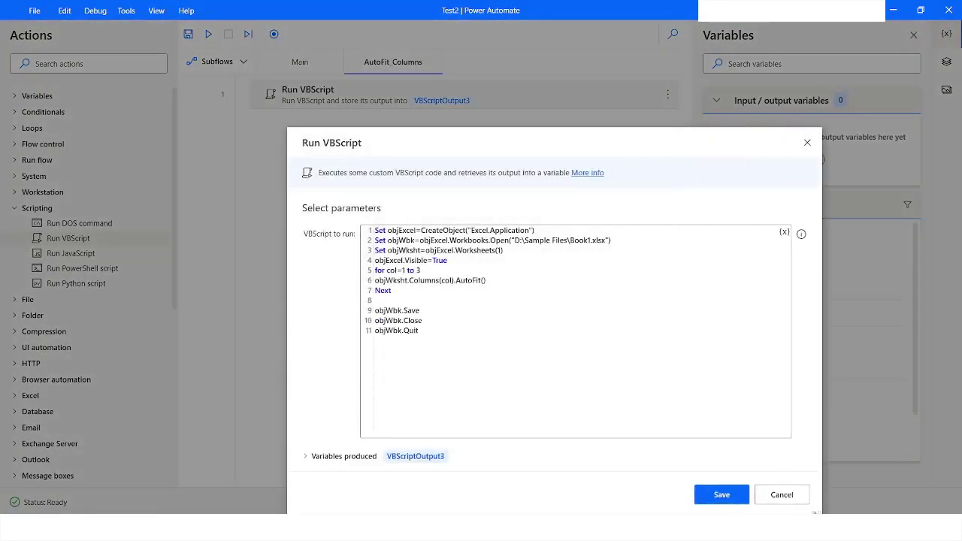
{"action": "left_click", "coordinate": [434, 272]}
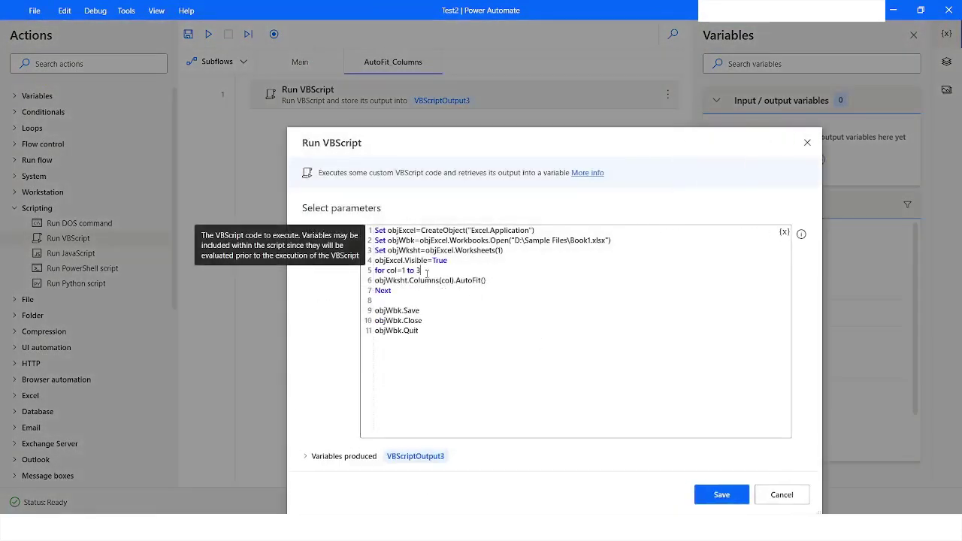
{"action": "key", "text": "BackSpace"}
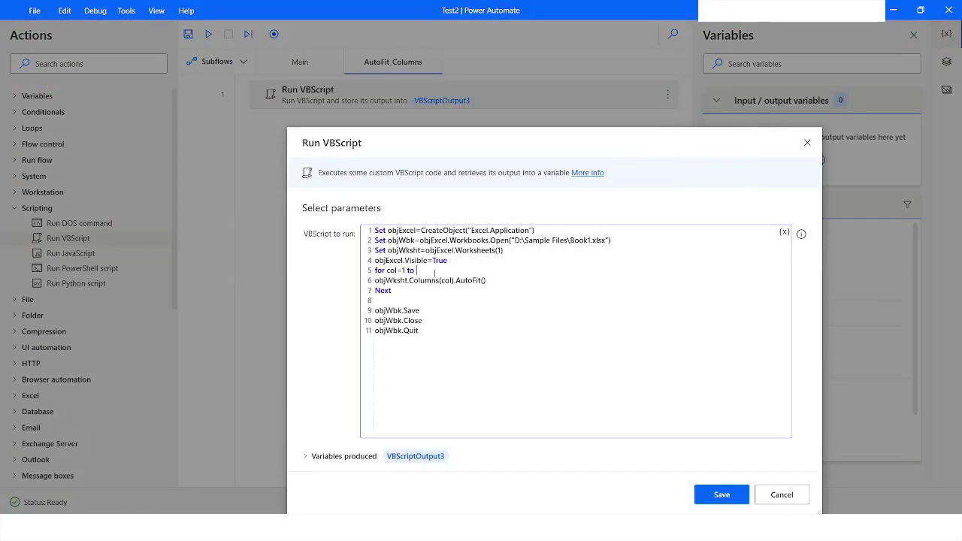
Set the loop limit to objWksht.UsedRange.Columns.Count and save the action
{"action": "double_click", "coordinate": [410, 250]}
{"action": "key", "text": "ctrl+c"}
{"action": "left_click", "coordinate": [428, 271]}
{"action": "key", "text": "ctrl+v"}
{"action": "type", "text": ".UsedRang"}
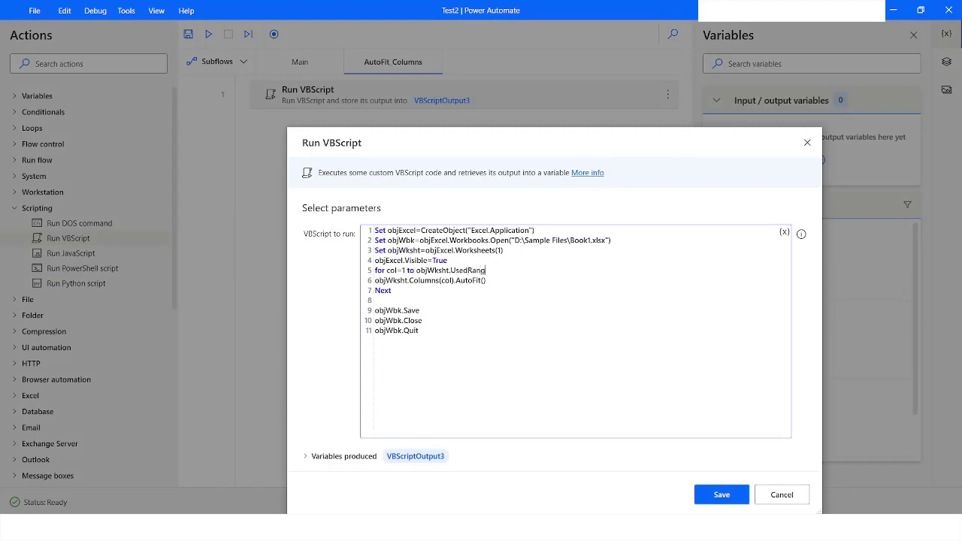
{"action": "type", "text": "e.Column"}
{"action": "type", "text": "s.Count"}
{"action": "left_click_drag", "start_coordinate": [455, 143], "coordinate": [317, 78]}
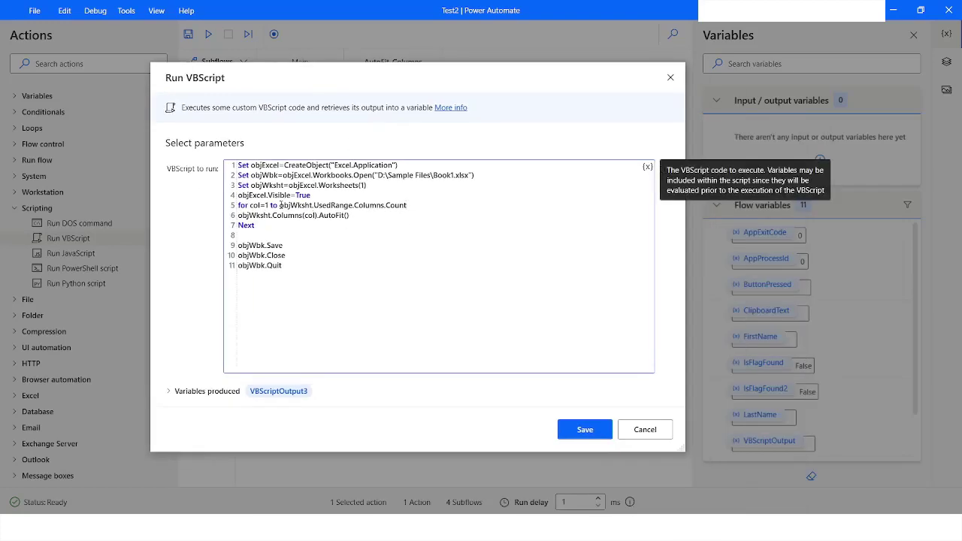
{"action": "left_click_drag", "start_coordinate": [281, 206], "coordinate": [410, 205]}
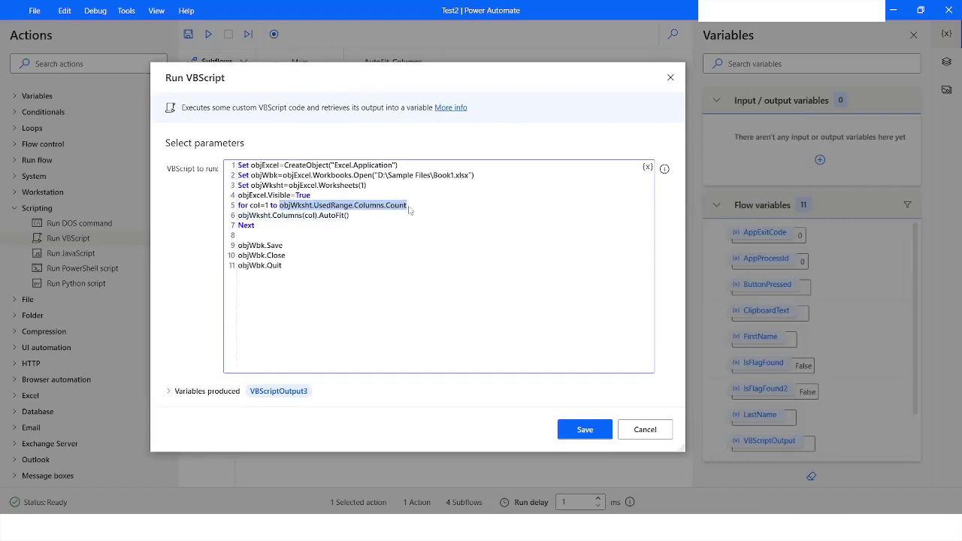
{"action": "left_click", "coordinate": [575, 428]}
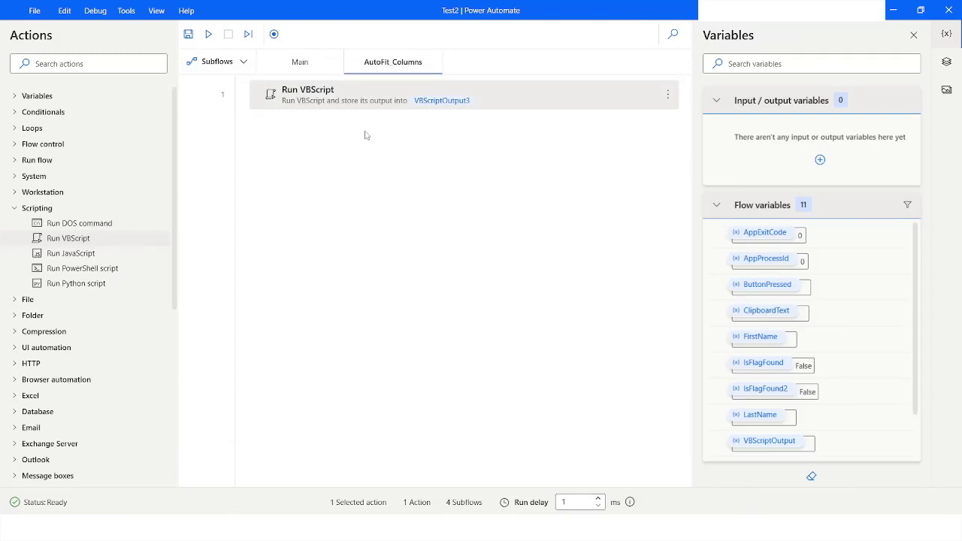
Run the flow again from the Run VBScript action and deselect it once finished
{"action": "right_click", "coordinate": [345, 98]}
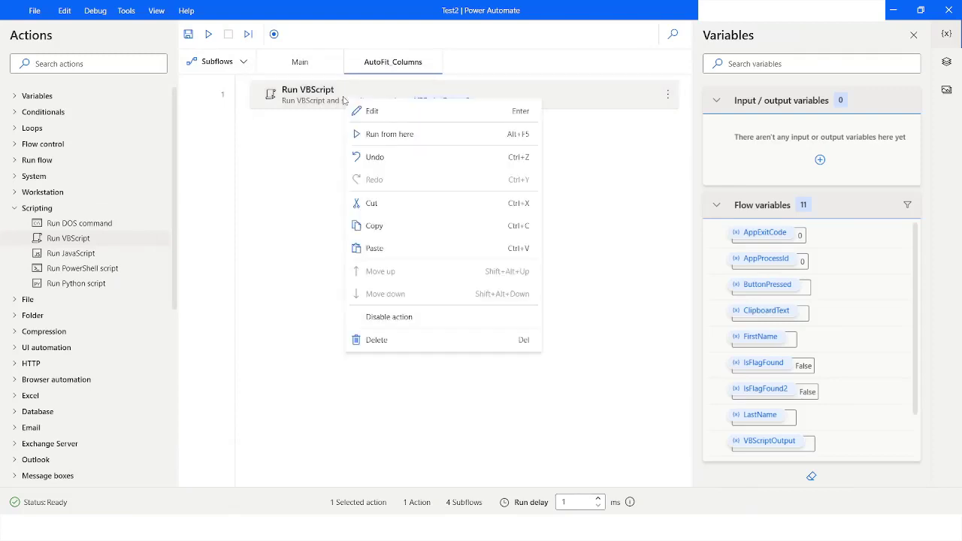
{"action": "left_click", "coordinate": [375, 135]}
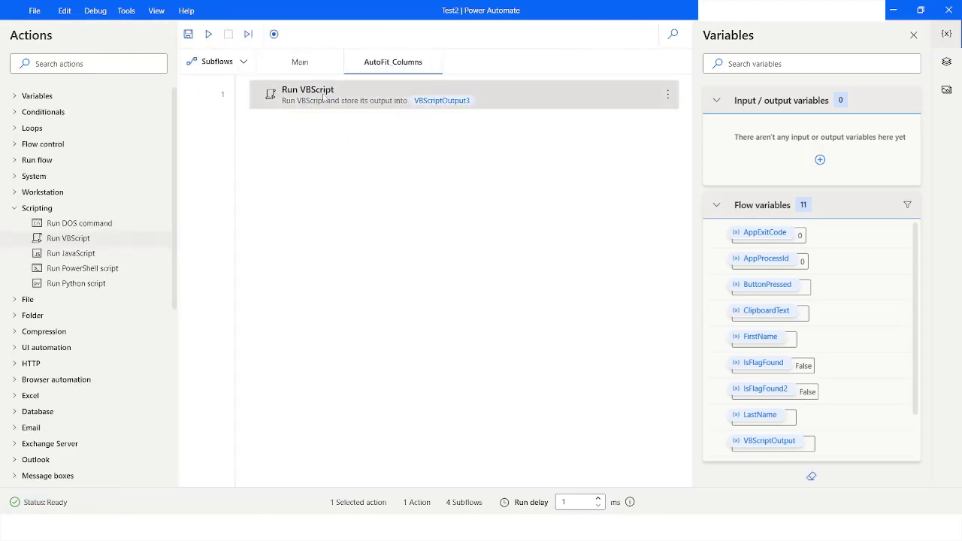
{"action": "left_click", "coordinate": [303, 367]}
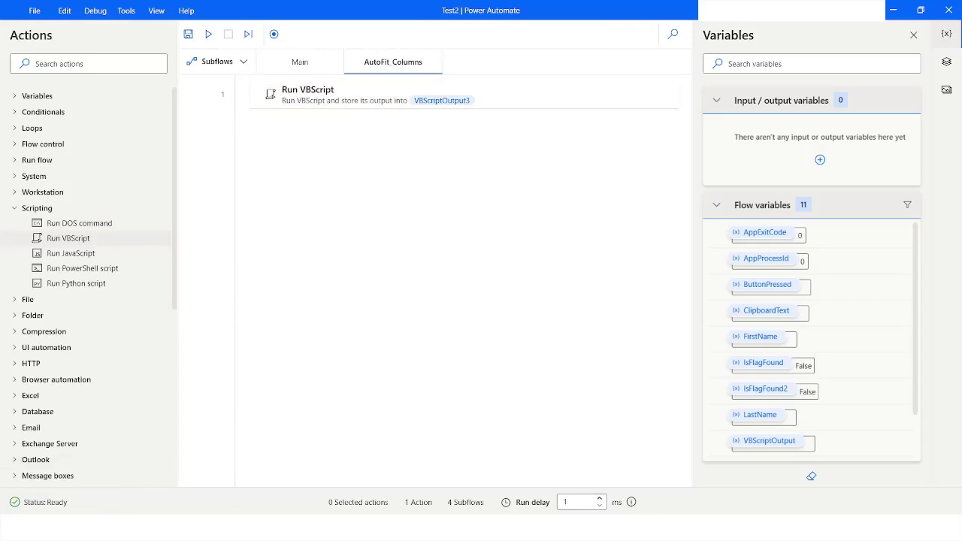
Reopen Book1 and confirm every header, First Name through Phone Number, now fits
{"action": "left_click", "coordinate": [68, 467]}
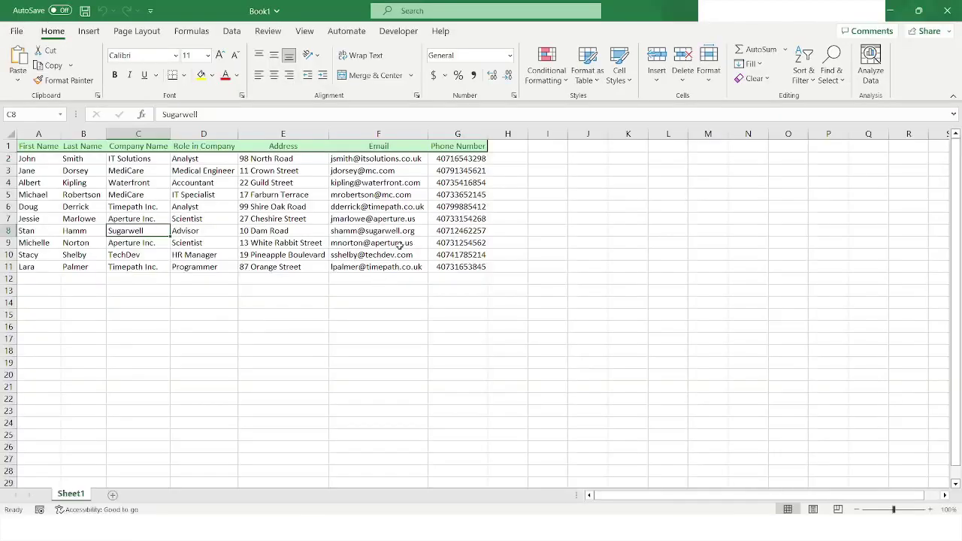
{"action": "left_click", "coordinate": [330, 206]}
{"action": "left_click", "coordinate": [176, 161]}
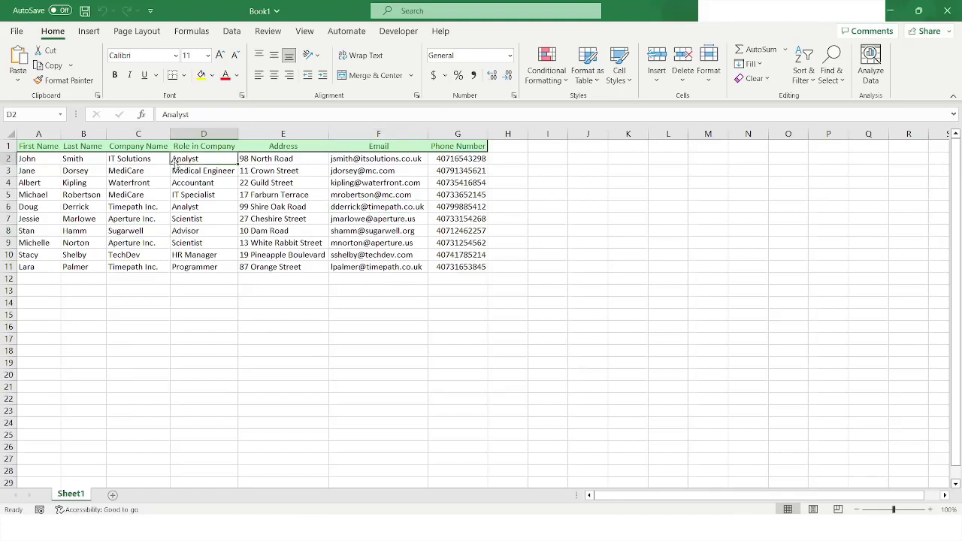
{"action": "left_click", "coordinate": [128, 146]}
{"action": "left_click", "coordinate": [98, 148]}
{"action": "left_click", "coordinate": [32, 146]}
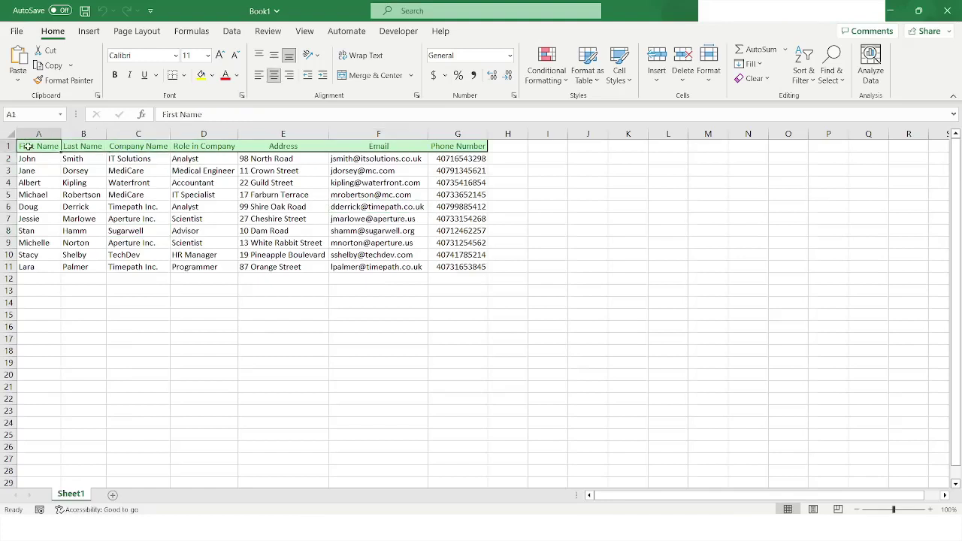
{"action": "left_click", "coordinate": [367, 147]}
{"action": "left_click", "coordinate": [464, 147]}
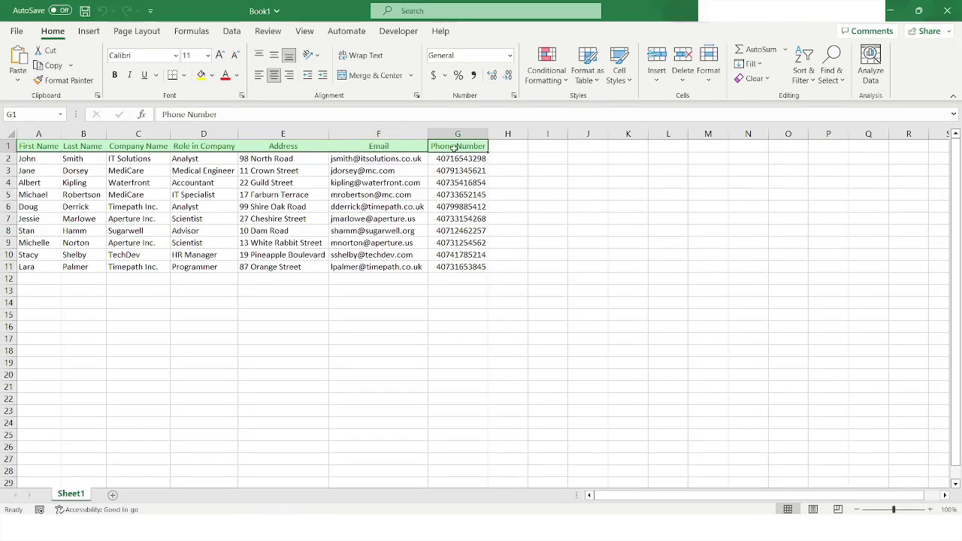
{"action": "left_click", "coordinate": [359, 148]}
{"action": "left_click", "coordinate": [319, 145]}
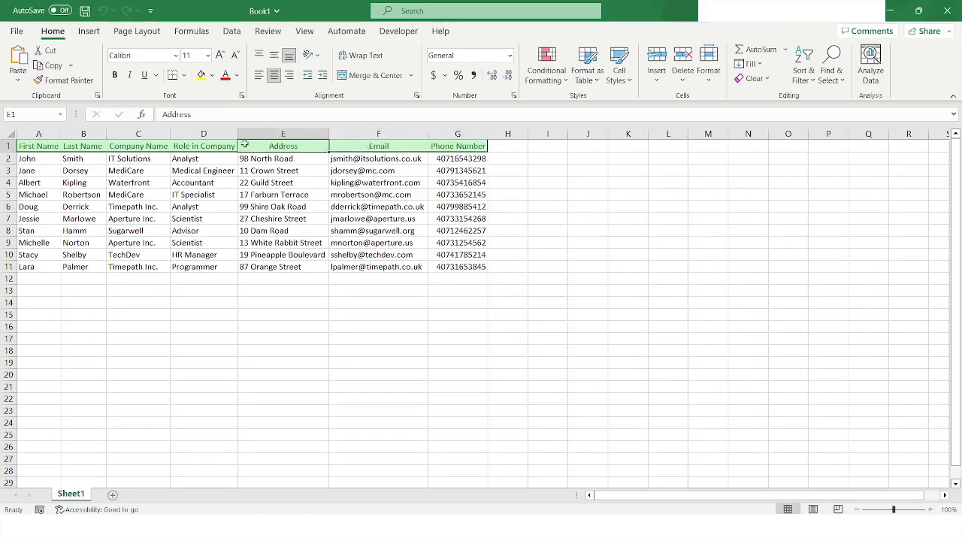
{"action": "left_click", "coordinate": [214, 149]}
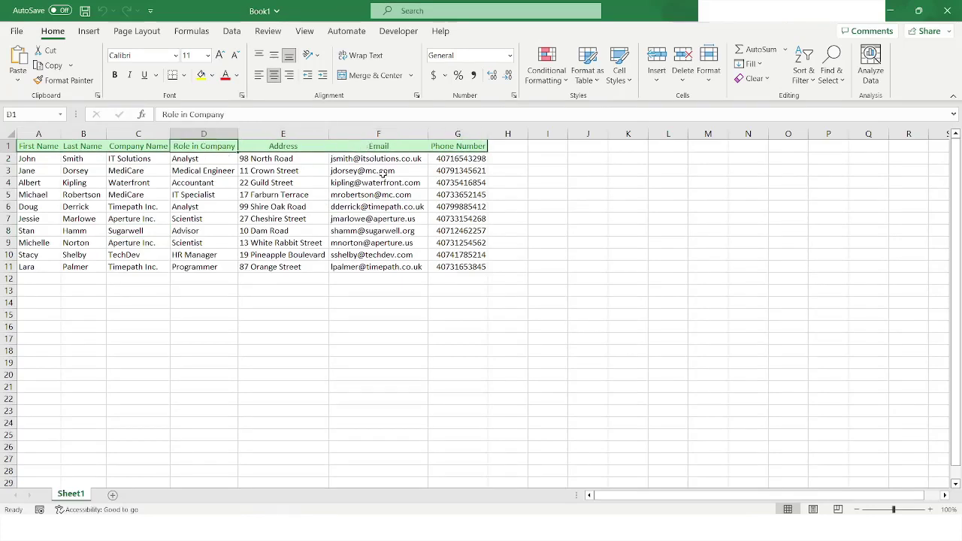
{"action": "left_click", "coordinate": [374, 208]}
{"action": "left_click", "coordinate": [252, 218]}
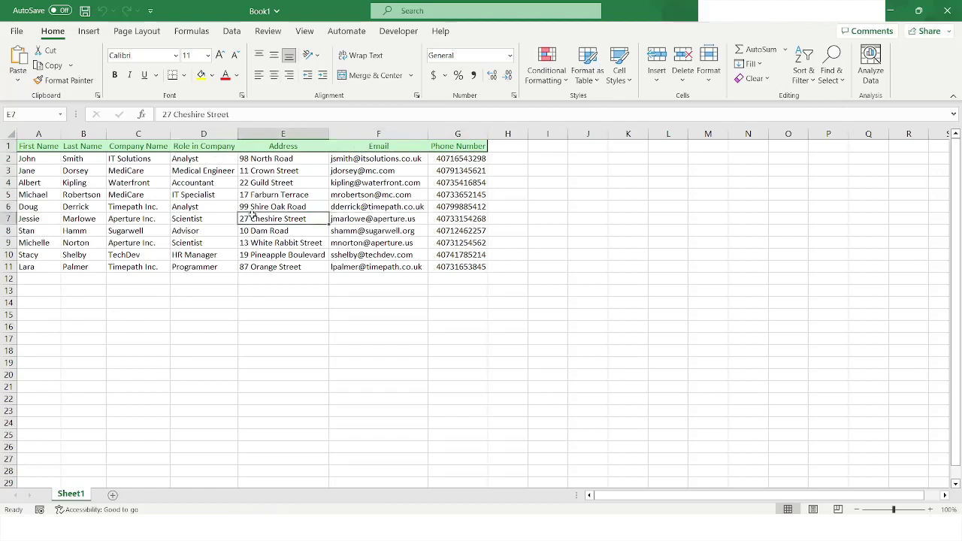
{"action": "left_click", "coordinate": [201, 194]}
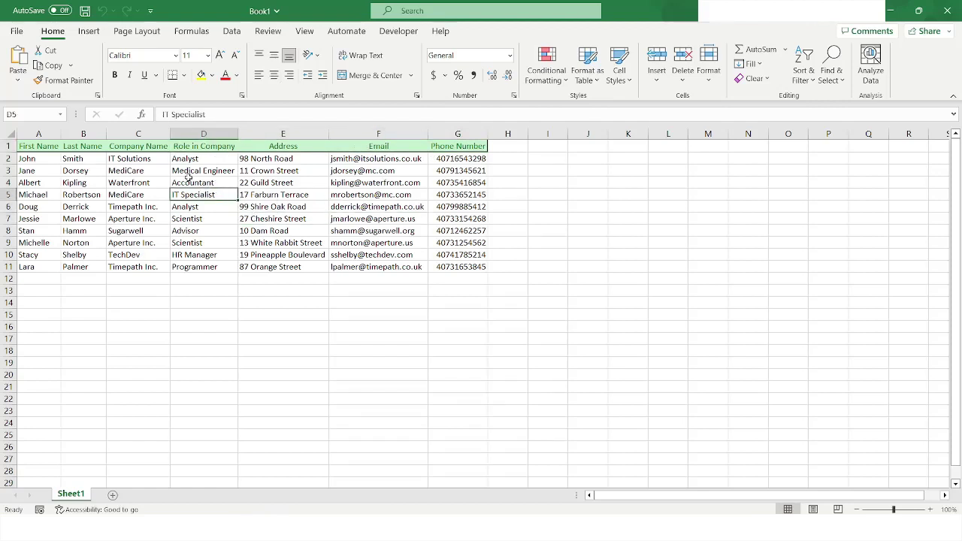
{"action": "left_click", "coordinate": [189, 182]}
{"action": "left_click", "coordinate": [192, 172]}
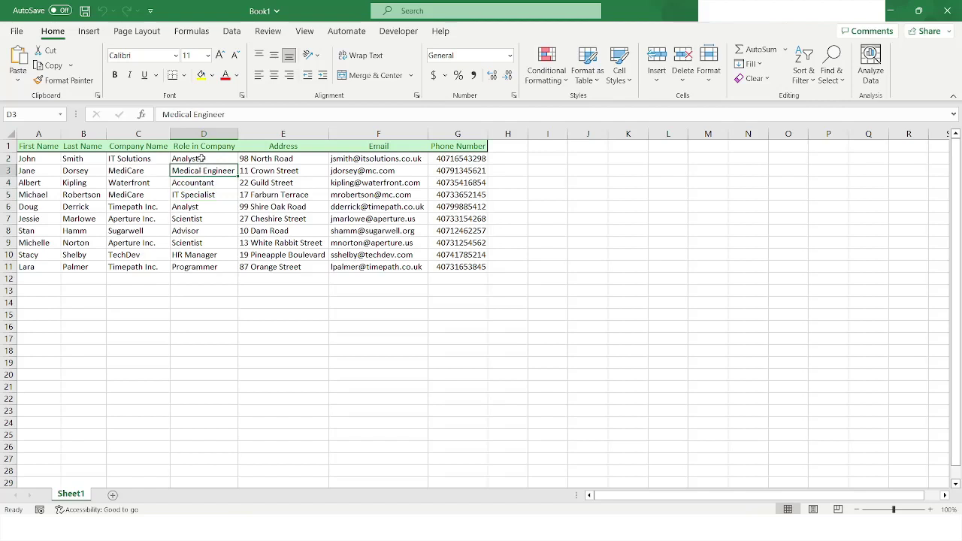
{"action": "left_click", "coordinate": [202, 159]}
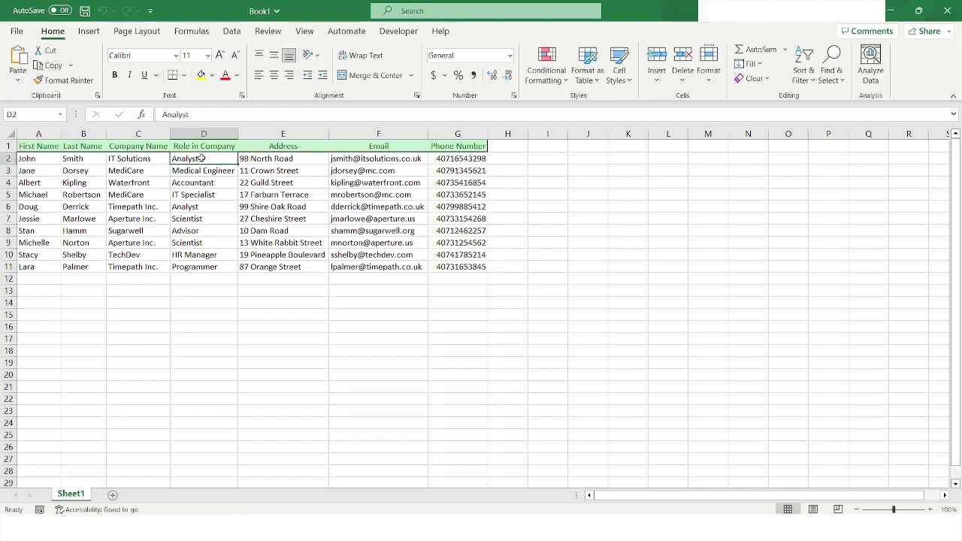
{"action": "left_click", "coordinate": [137, 181]}
{"action": "left_click", "coordinate": [264, 209]}
{"action": "left_click", "coordinate": [360, 205]}
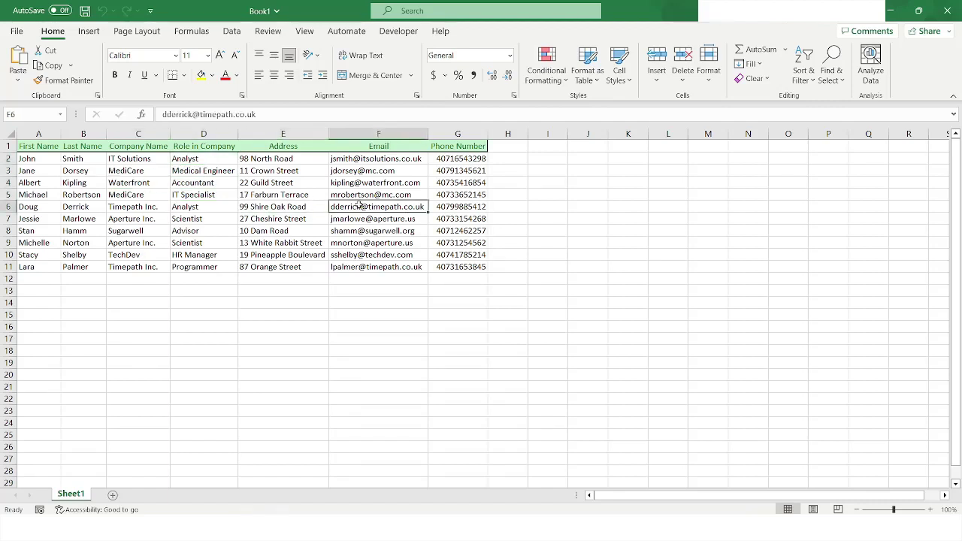
{"action": "left_click", "coordinate": [432, 193]}
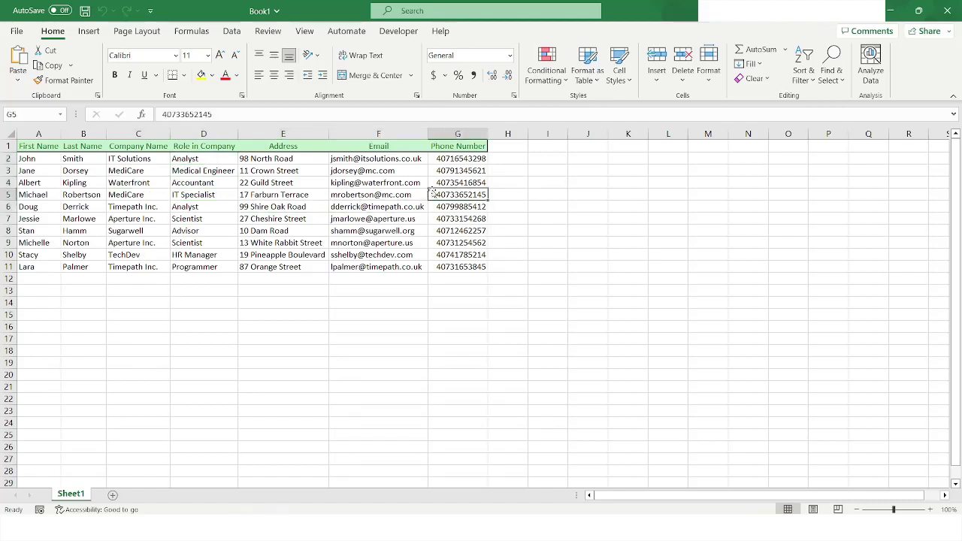